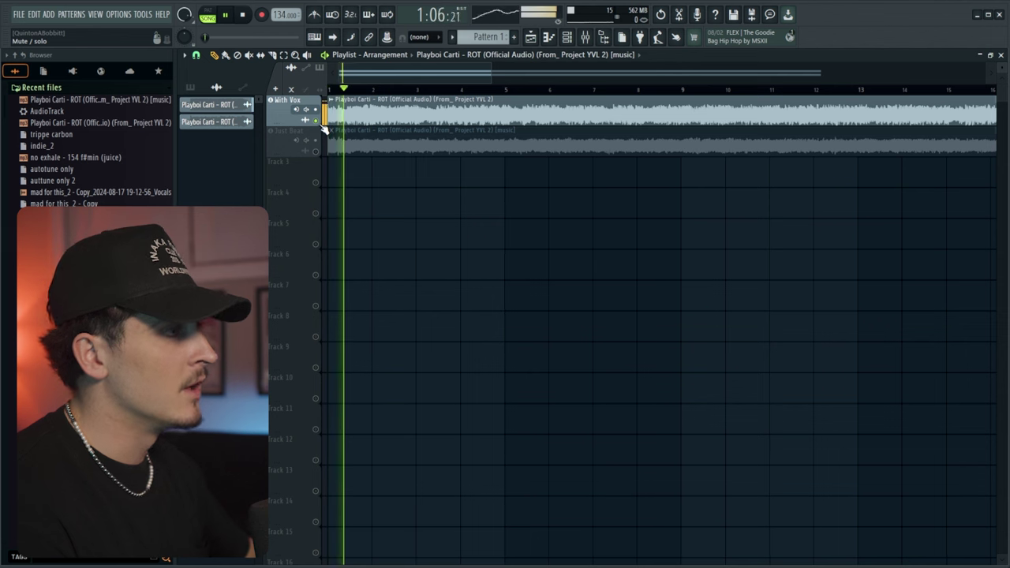
Solo the Just Beat track and arm the Vocals track for recording with Input 1 as its audio source.
{"action": "right_click", "coordinate": [317, 151]}
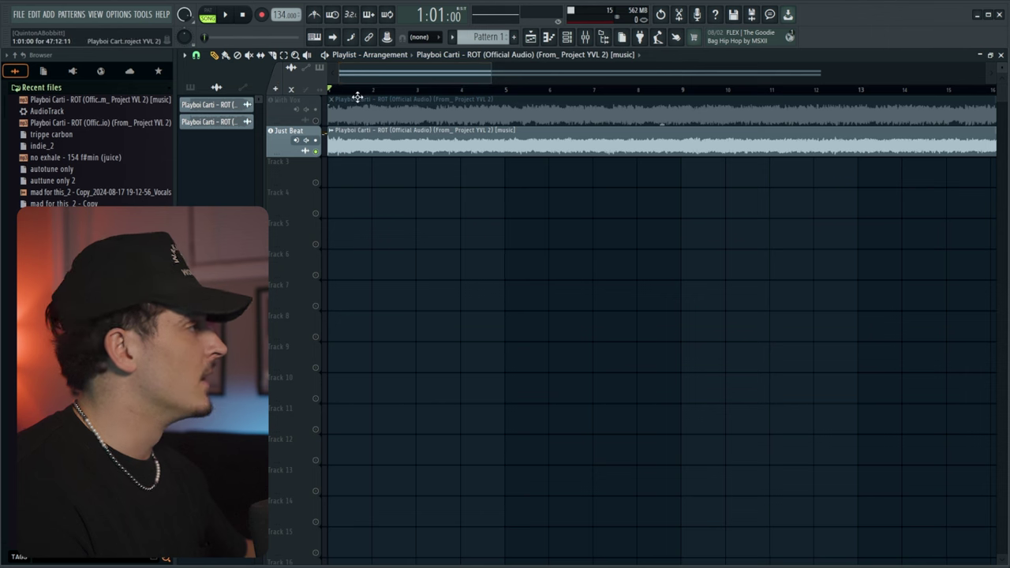
{"action": "left_click", "coordinate": [586, 37]}
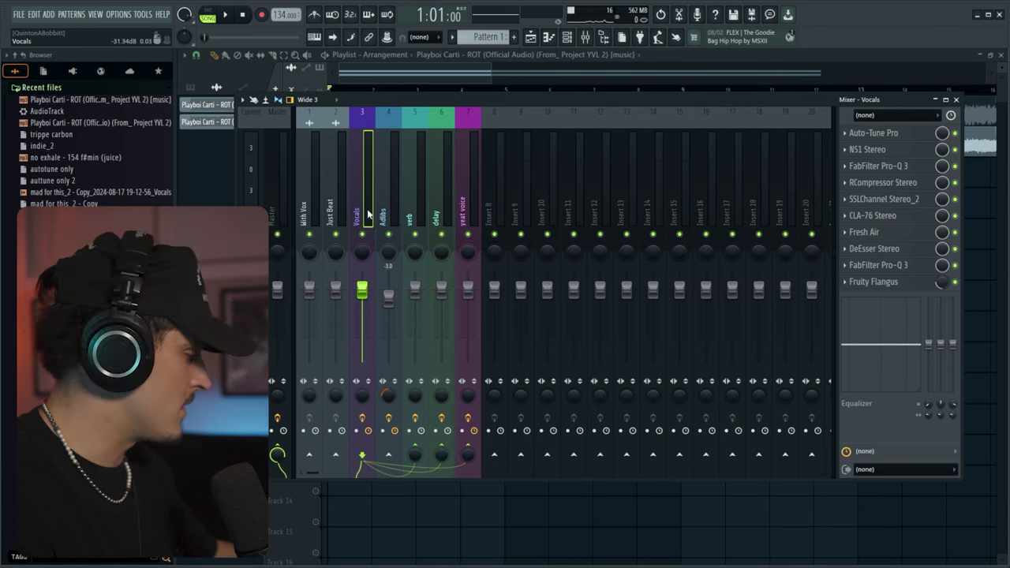
{"action": "left_click", "coordinate": [386, 77]}
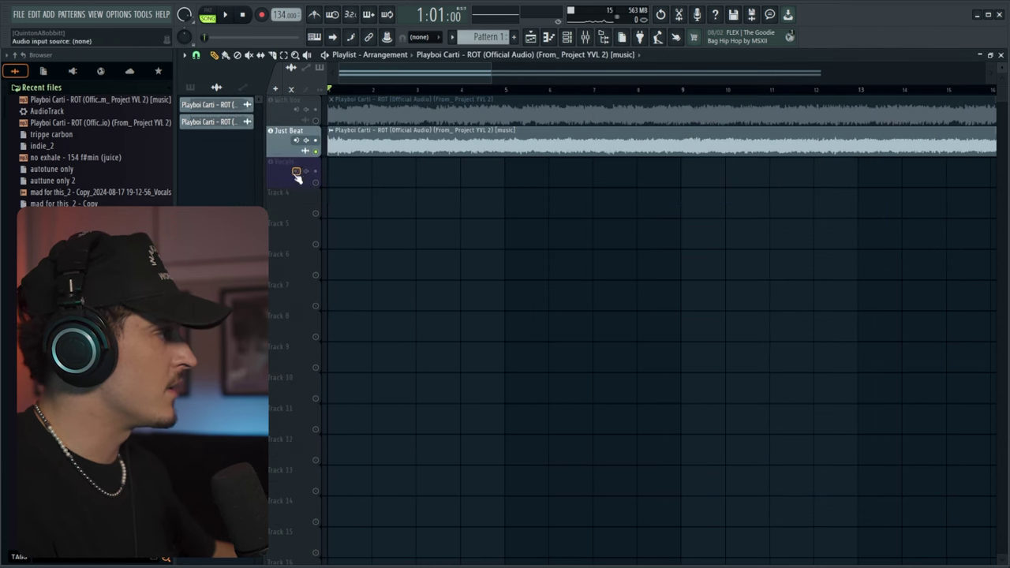
{"action": "left_click", "coordinate": [318, 204]}
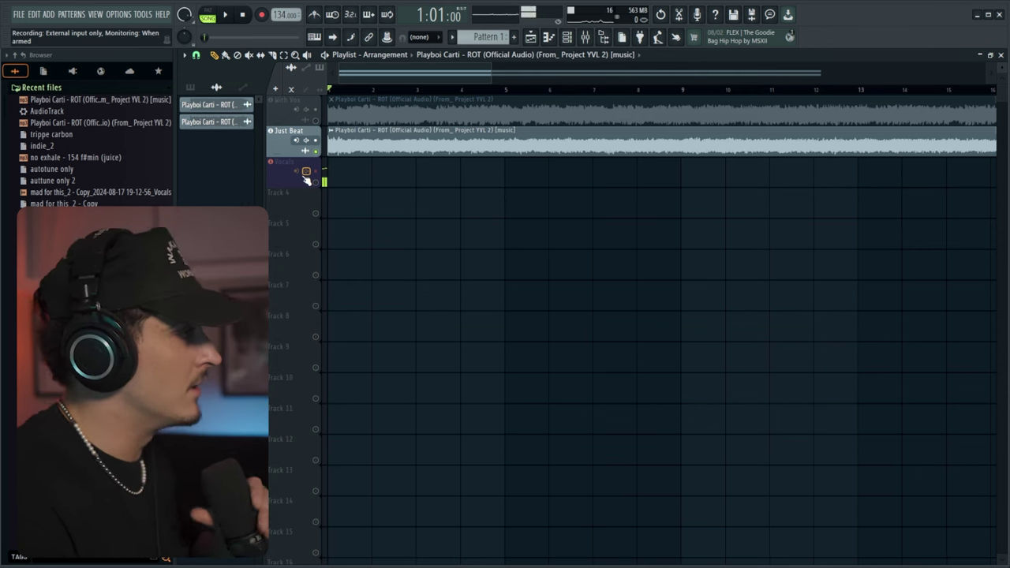
Raise the Vocals track's send to verb and set the CLA-76 compressor's input to -24.1.
{"action": "left_click", "coordinate": [585, 38]}
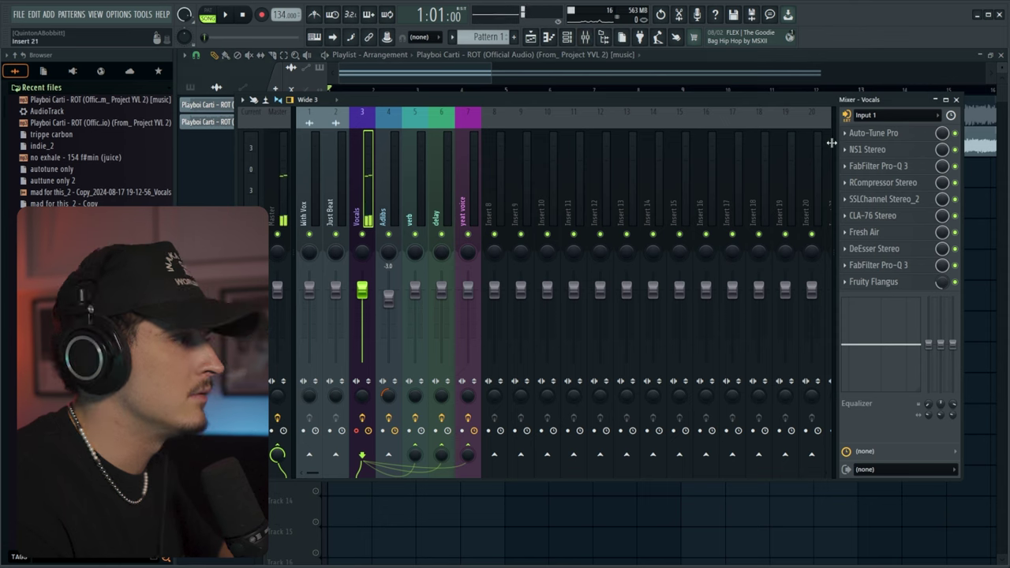
{"action": "left_click", "coordinate": [417, 464]}
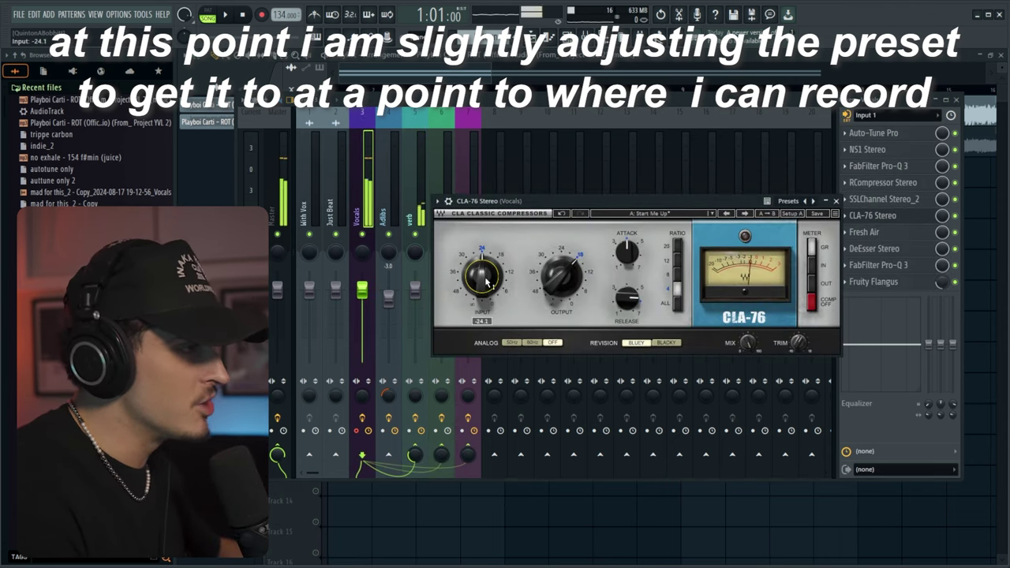
{"action": "left_click", "coordinate": [836, 201]}
Set the RCompressor threshold on the Vocals track to -27.8 dB and check the CLA-76 compressor against it.
{"action": "left_click", "coordinate": [882, 182]}
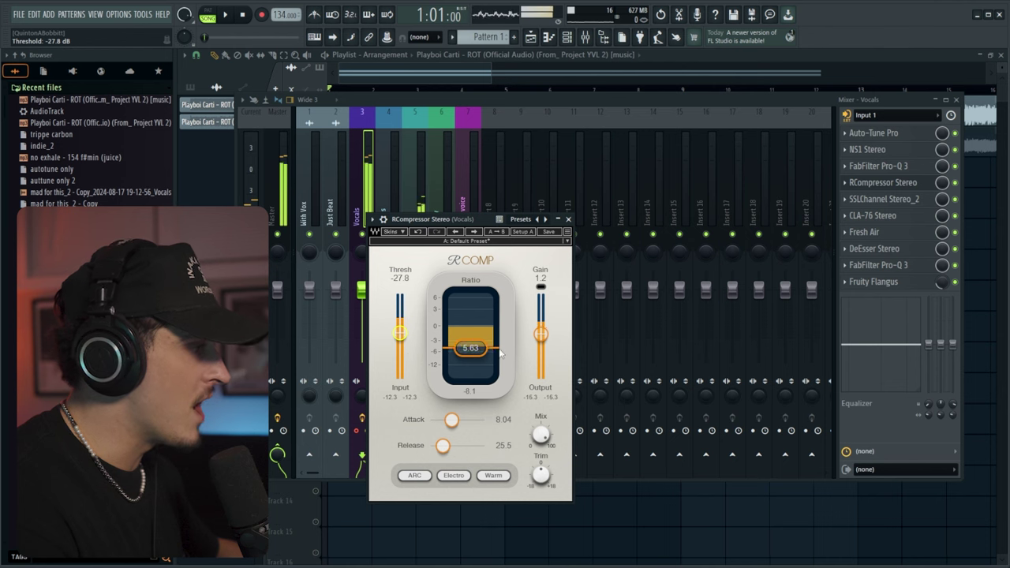
{"action": "left_click", "coordinate": [568, 220]}
{"action": "left_click", "coordinate": [882, 217]}
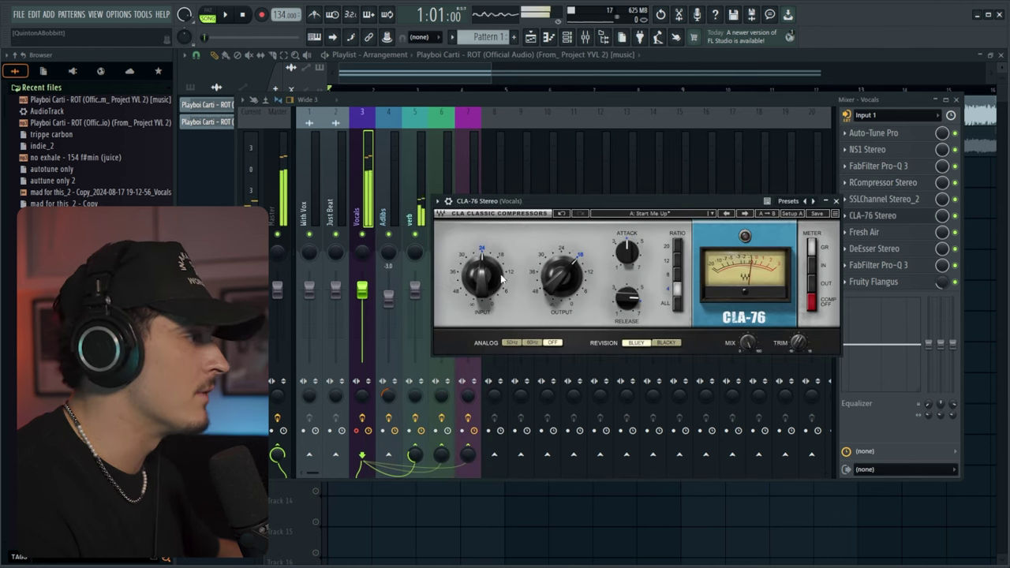
{"action": "left_click", "coordinate": [836, 201]}
{"action": "left_click", "coordinate": [881, 217]}
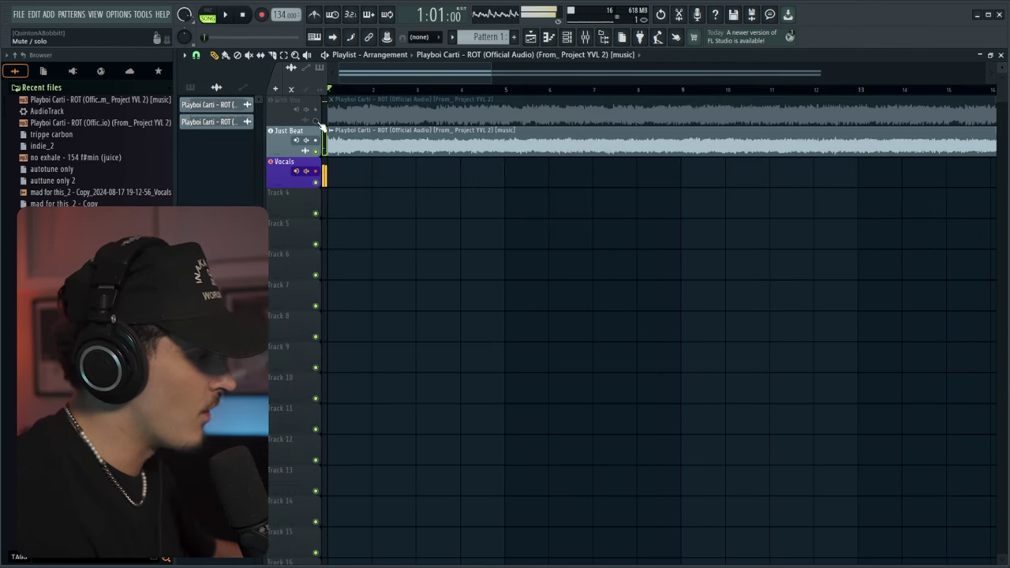
Play the With Vox track alone as a reference and solo the Just Beat track for recording.
{"action": "left_click", "coordinate": [585, 37]}
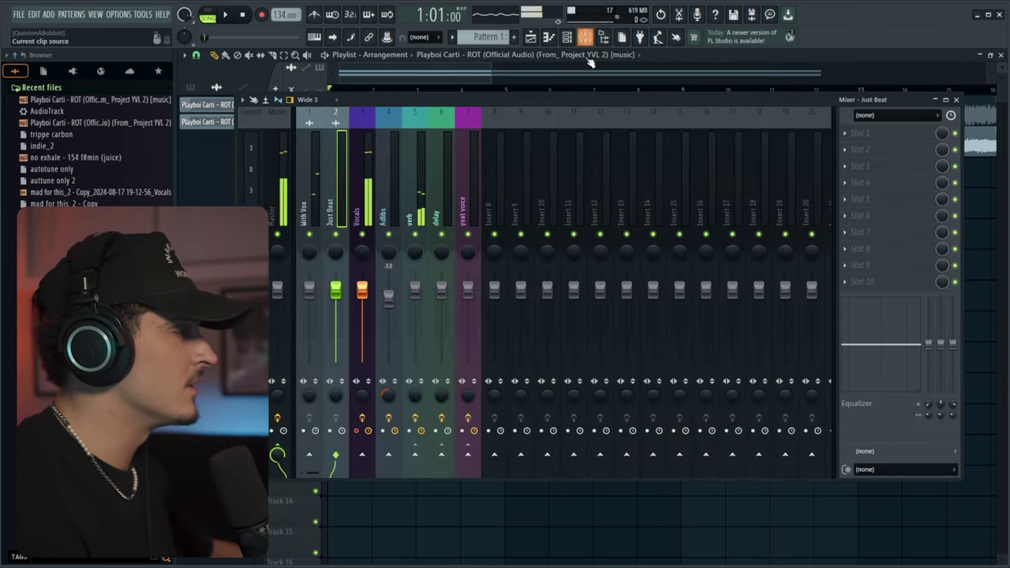
{"action": "left_click", "coordinate": [352, 213]}
{"action": "key", "text": "F9"}
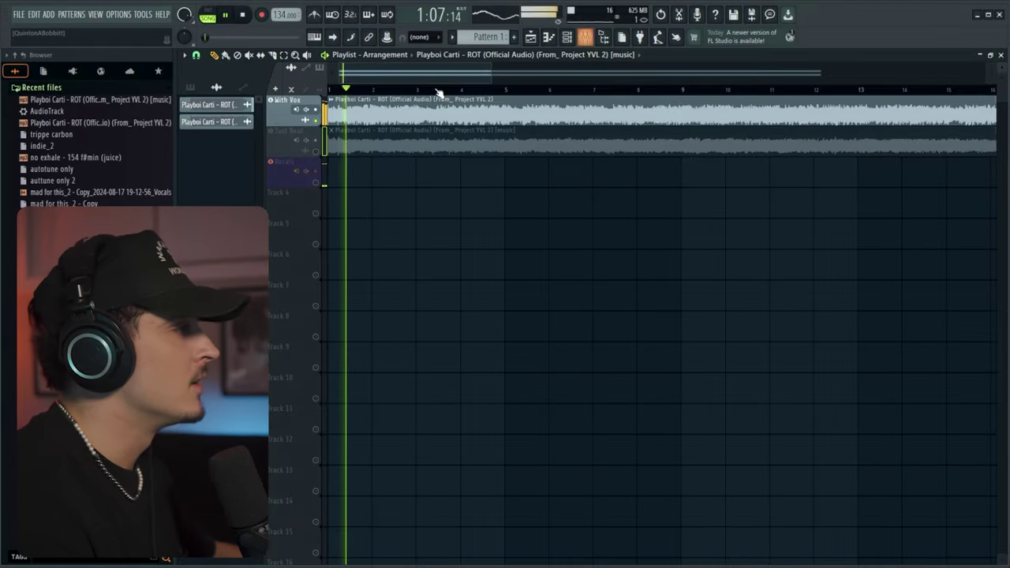
{"action": "right_click", "coordinate": [318, 152]}
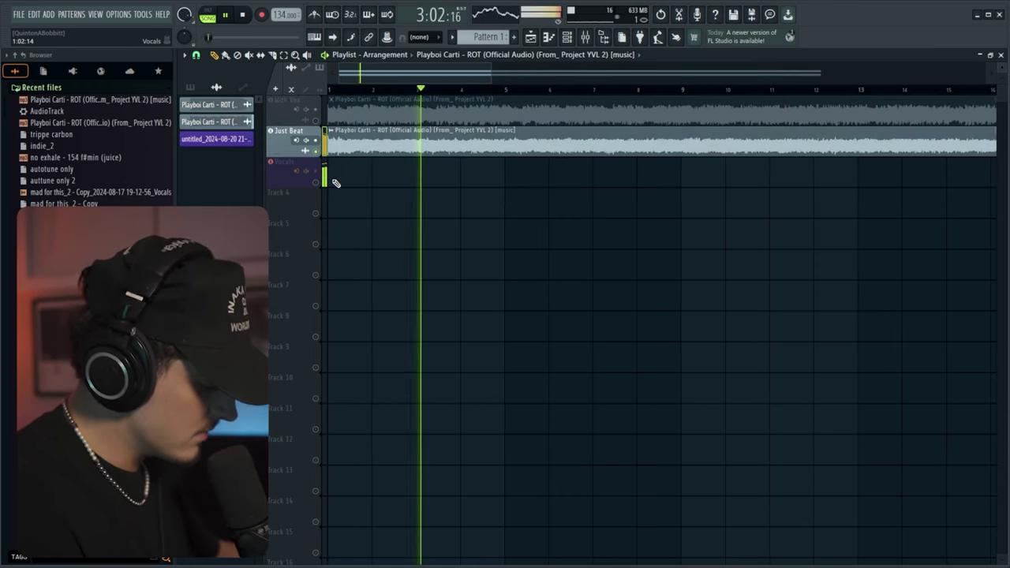
Record the first vocal line on the Vocals track in bar 1, restarting the take until one is kept.
{"action": "key", "text": "space"}
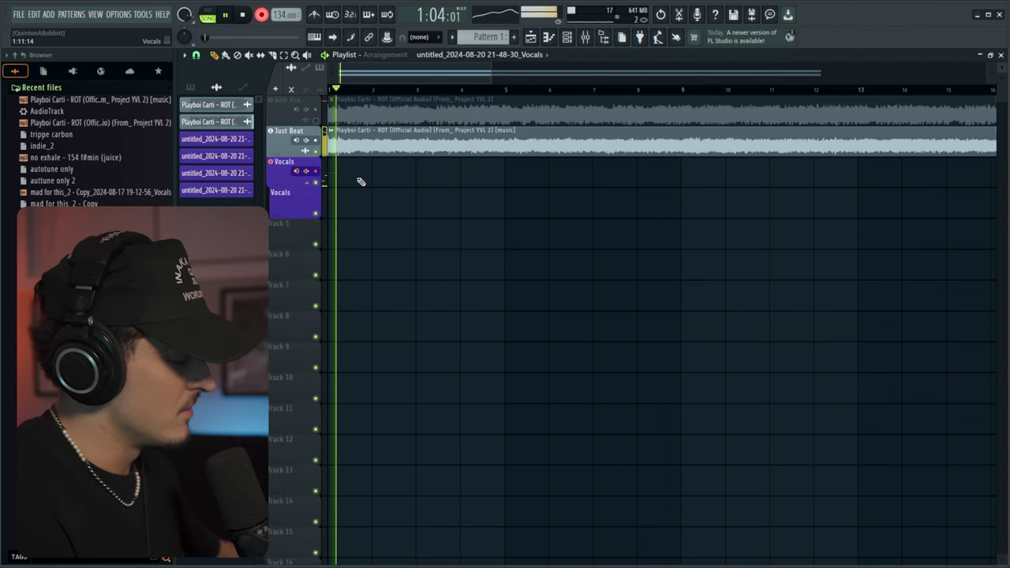
{"action": "key", "text": "space"}
{"action": "key", "text": "space"}
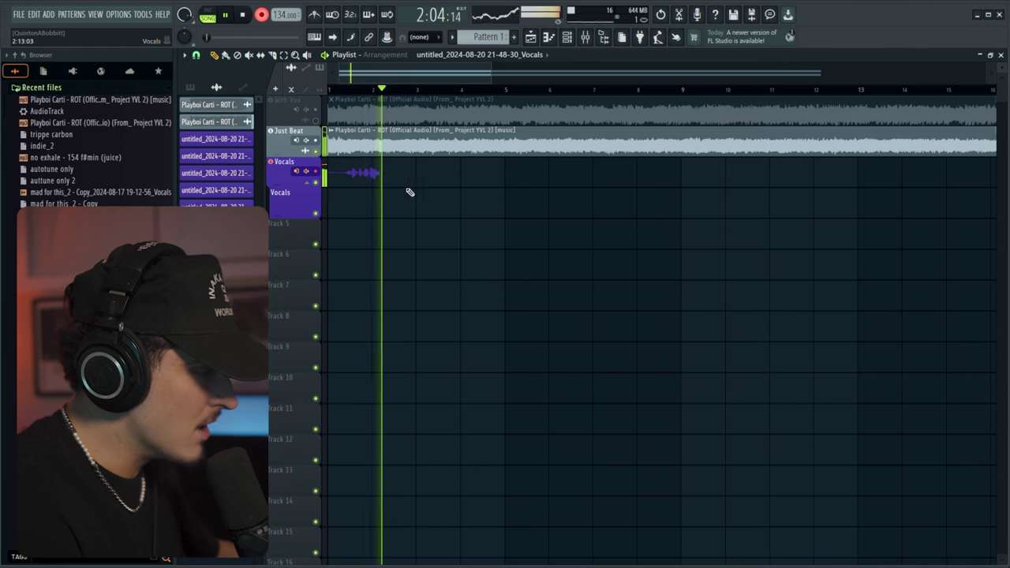
{"action": "key", "text": "space"}
{"action": "key", "text": "space"}
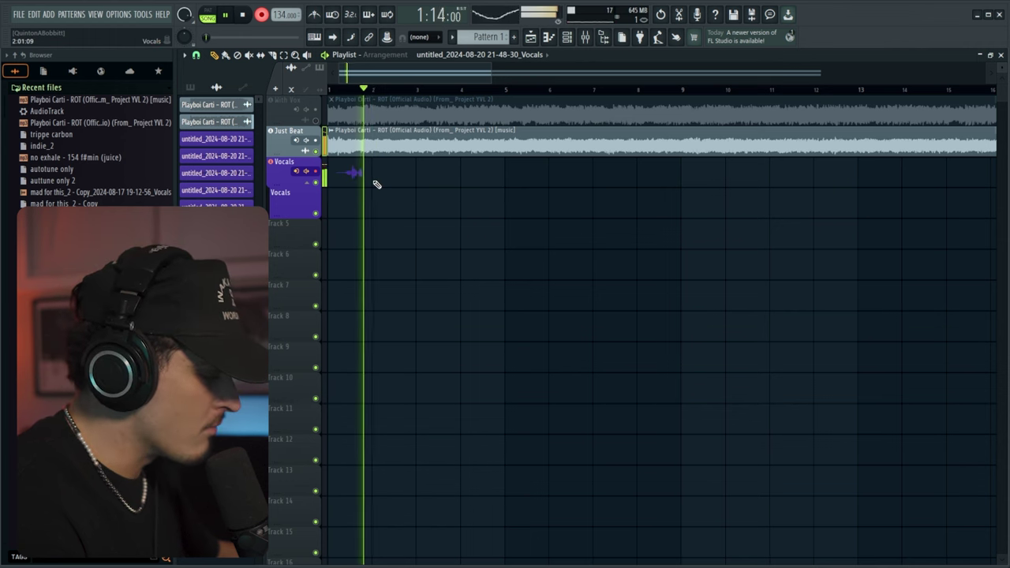
{"action": "key", "text": "space"}
{"action": "key", "text": "space"}
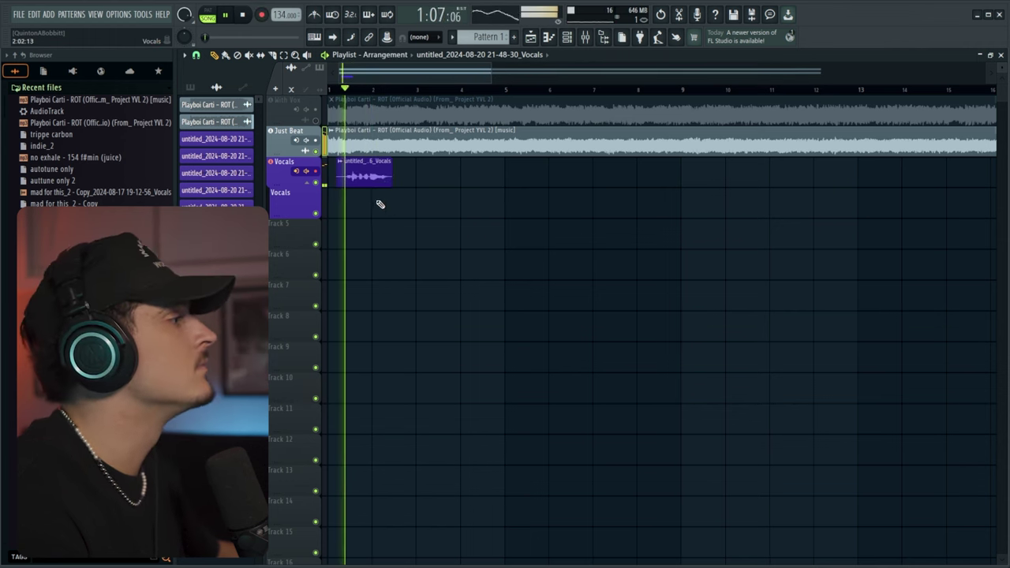
Adjust the attack and release of the Vocals track's CLA-76 compressor and set its trim to 6.6 dB.
{"action": "key", "text": "space"}
{"action": "key", "text": "F9"}
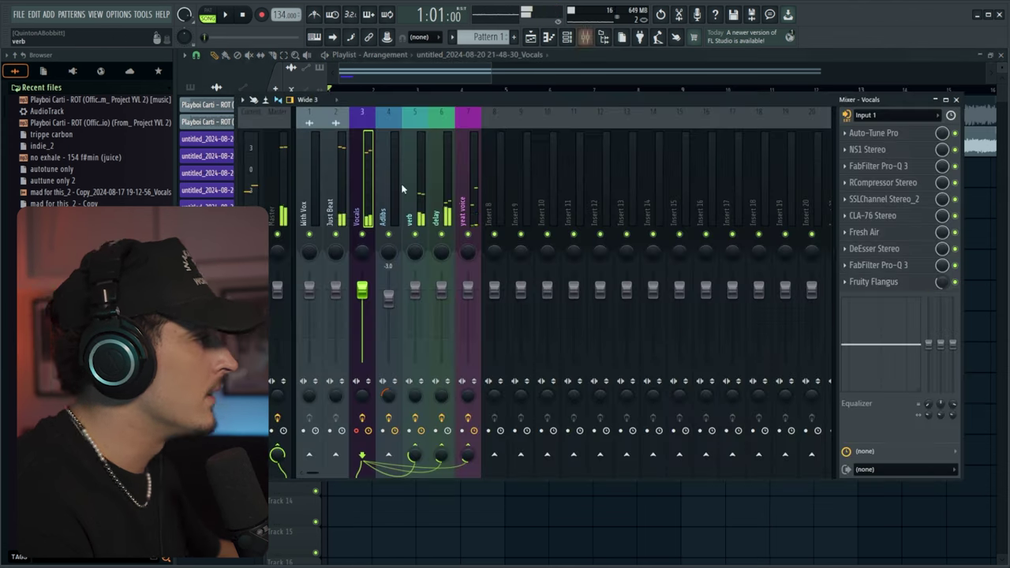
{"action": "left_click", "coordinate": [875, 217]}
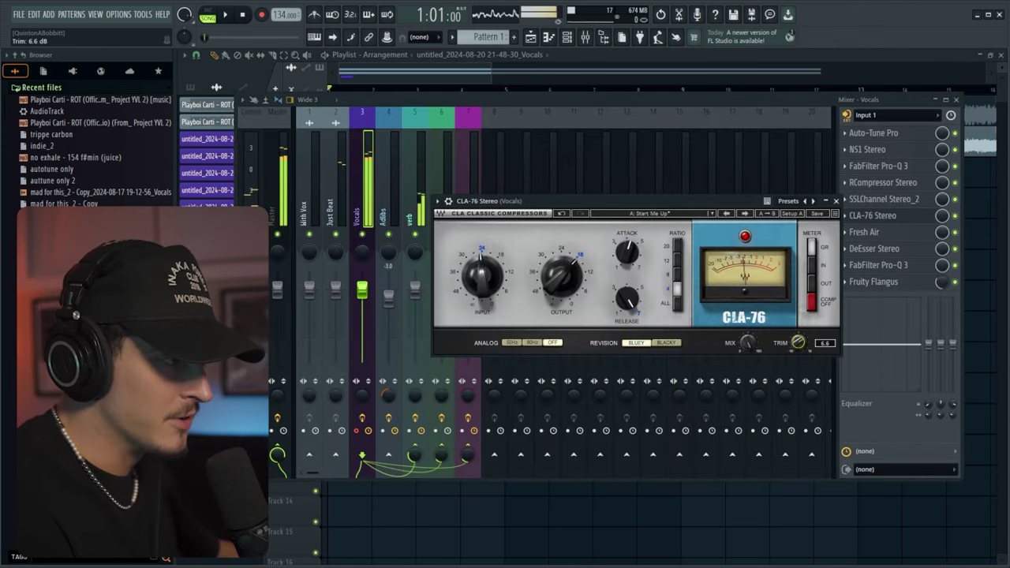
{"action": "left_click", "coordinate": [837, 201]}
{"action": "key", "text": "space"}
{"action": "key", "text": "F9"}
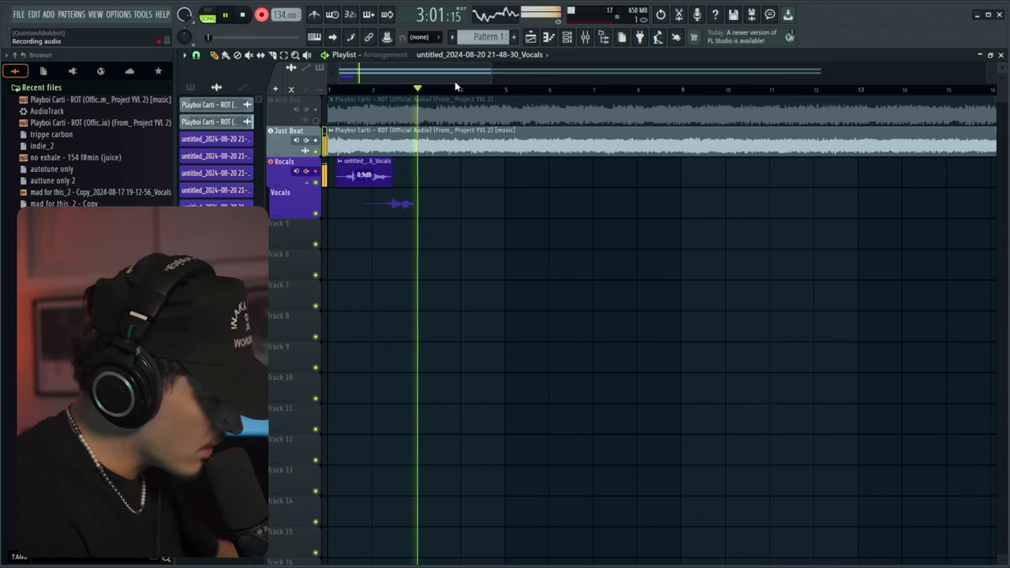
Record the next vocal lines up to bar 5, alternating between the two Vocals lanes and deleting rejected takes.
{"action": "key", "text": "space"}
{"action": "right_click", "coordinate": [414, 200]}
{"action": "key", "text": "space"}
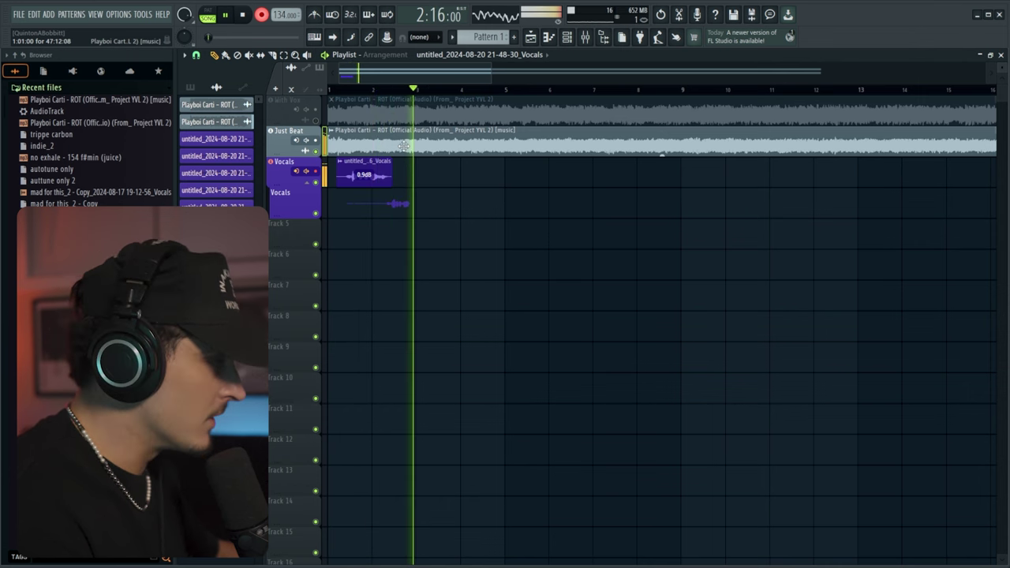
{"action": "right_click", "coordinate": [408, 207]}
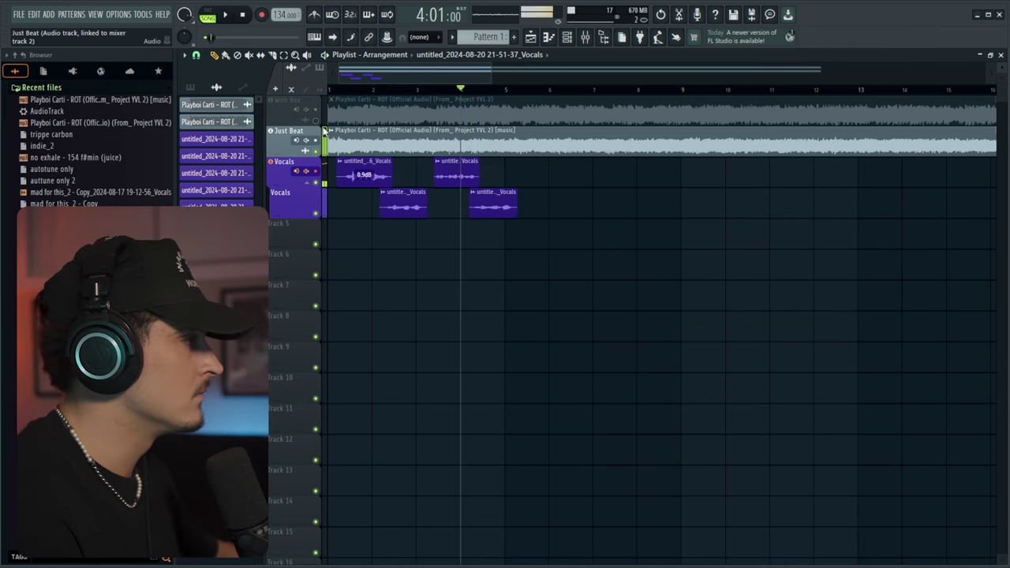
Check the With Vox reference and record two more vocal lines between bars 5 and 7, one on each Vocals lane.
{"action": "right_click", "coordinate": [318, 122]}
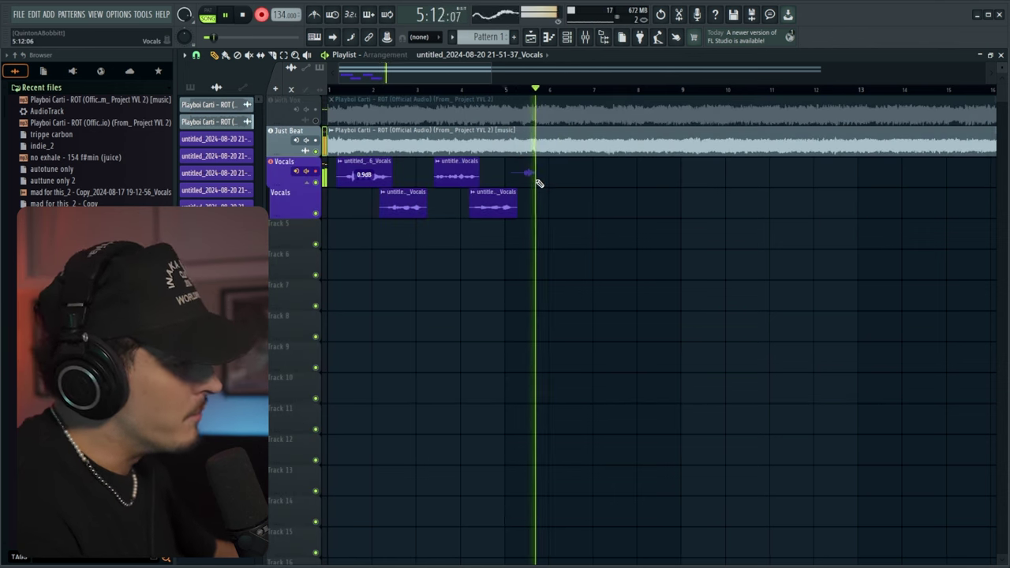
{"action": "key", "text": "space"}
{"action": "key", "text": "space"}
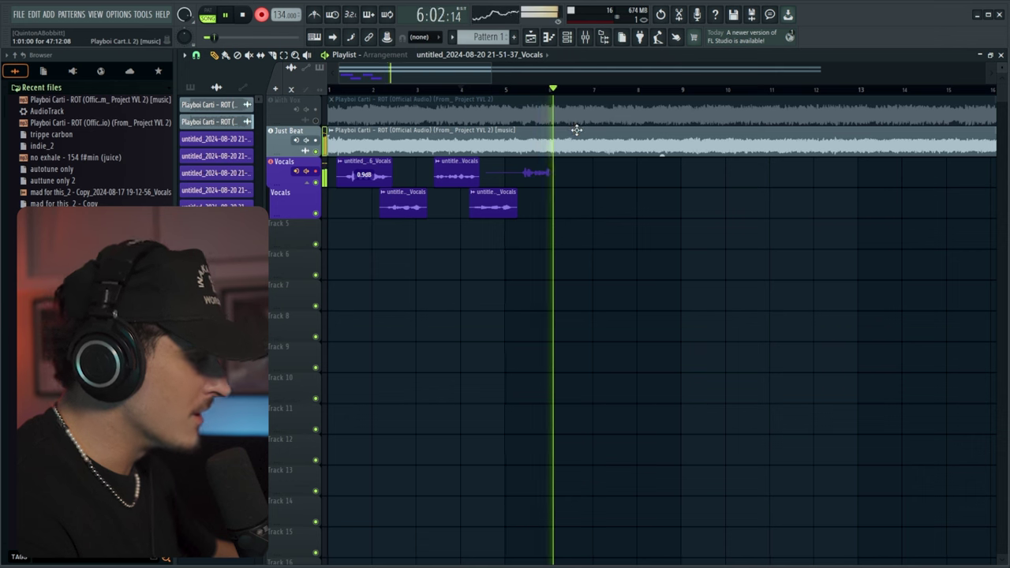
{"action": "key", "text": "space"}
{"action": "key", "text": "space"}
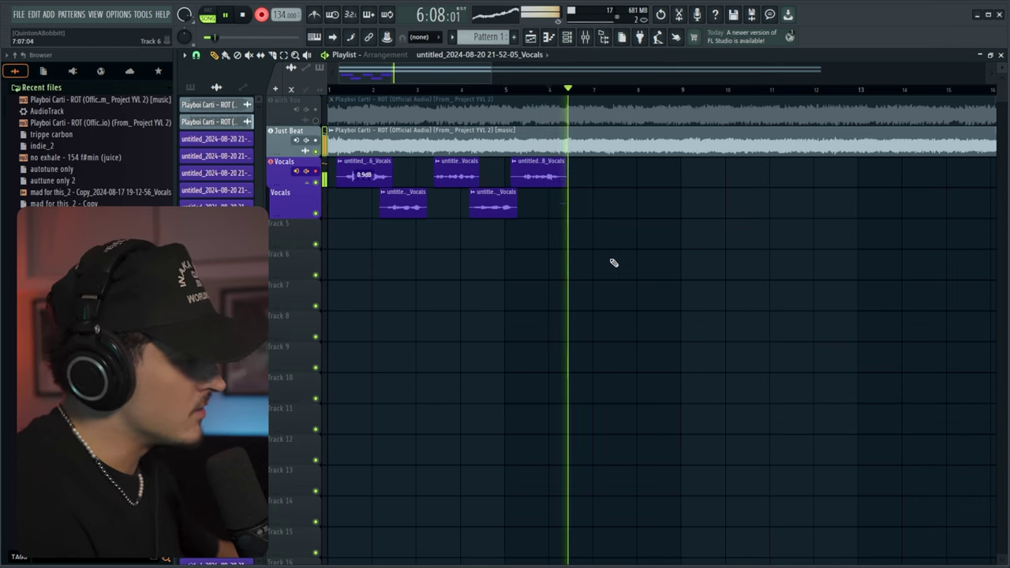
{"action": "key", "text": "space"}
Record the vocal line starting in bar 7 on the first Vocals lane, deleting the rejected take and recording it again.
{"action": "key", "text": "space"}
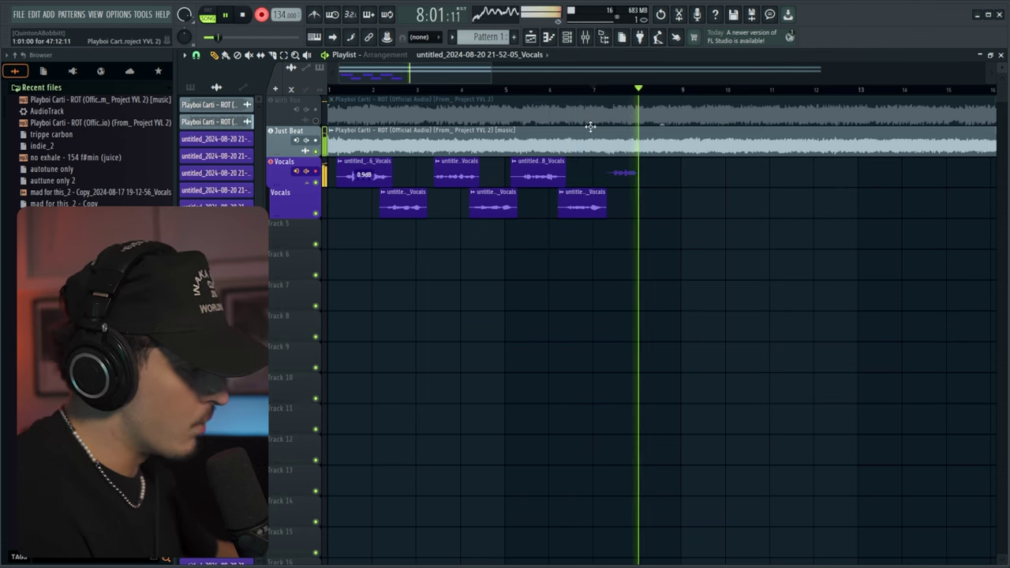
{"action": "key", "text": "space"}
{"action": "key", "text": "space"}
{"action": "key", "text": "space"}
{"action": "right_click", "coordinate": [638, 177]}
{"action": "key", "text": "space"}
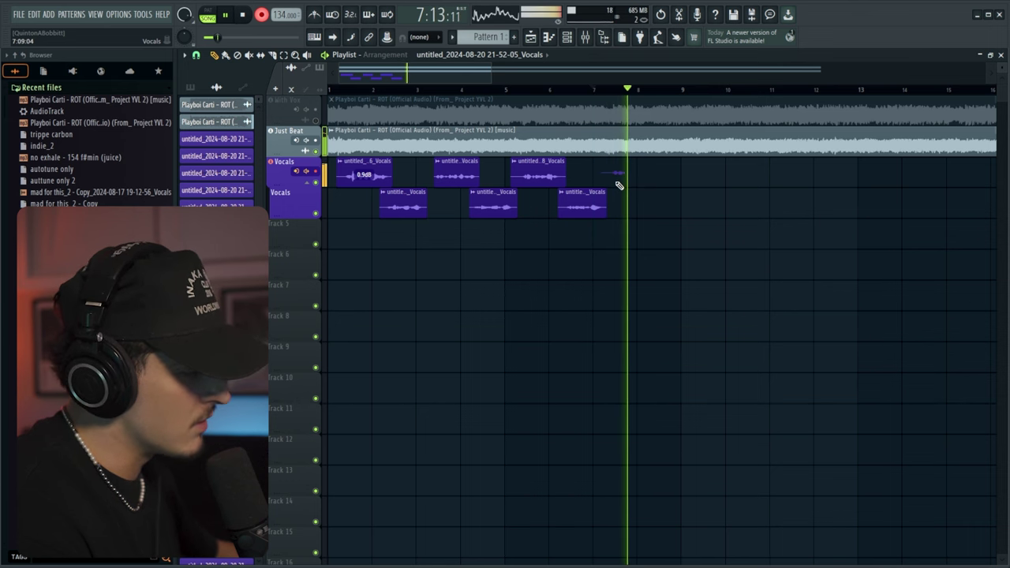
{"action": "key", "text": "space"}
{"action": "key", "text": "r"}
Record the following vocal line from bar 8 on the second Vocals lane and play it back.
{"action": "key", "text": "space"}
{"action": "left_click", "coordinate": [640, 92]}
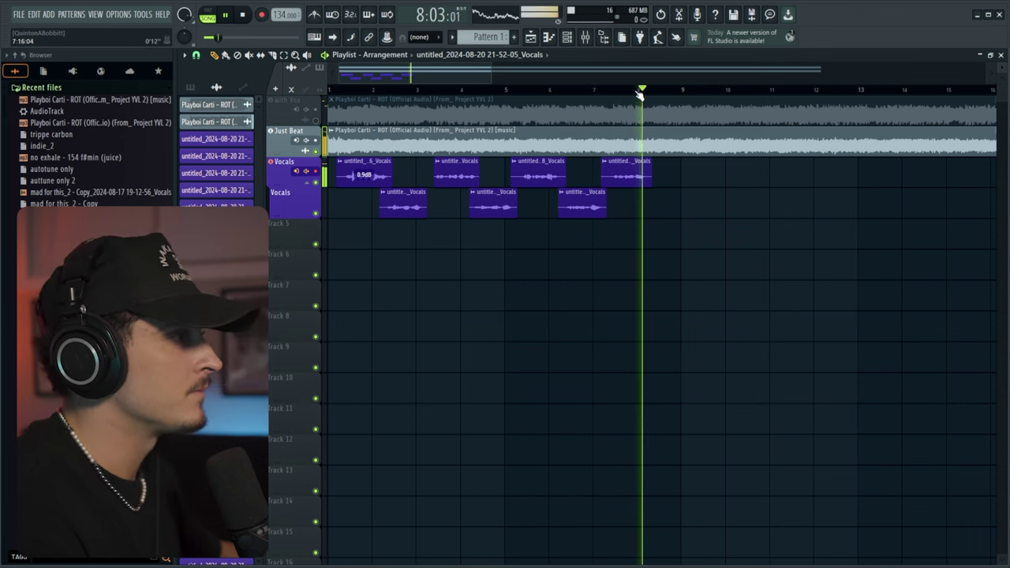
{"action": "key", "text": "r"}
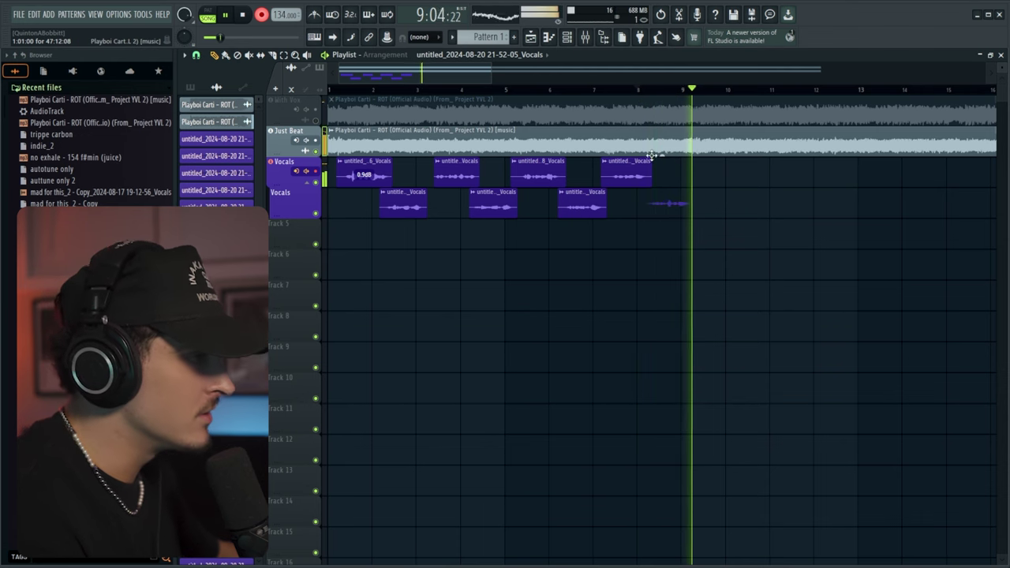
{"action": "key", "text": "space"}
{"action": "key", "text": "r"}
{"action": "key", "text": "space"}
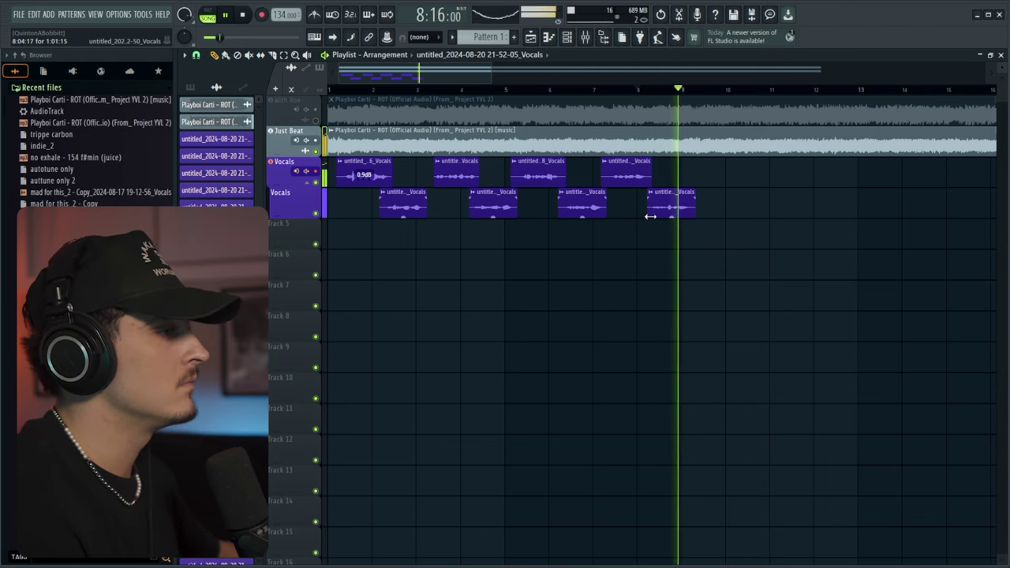
{"action": "key", "text": "space"}
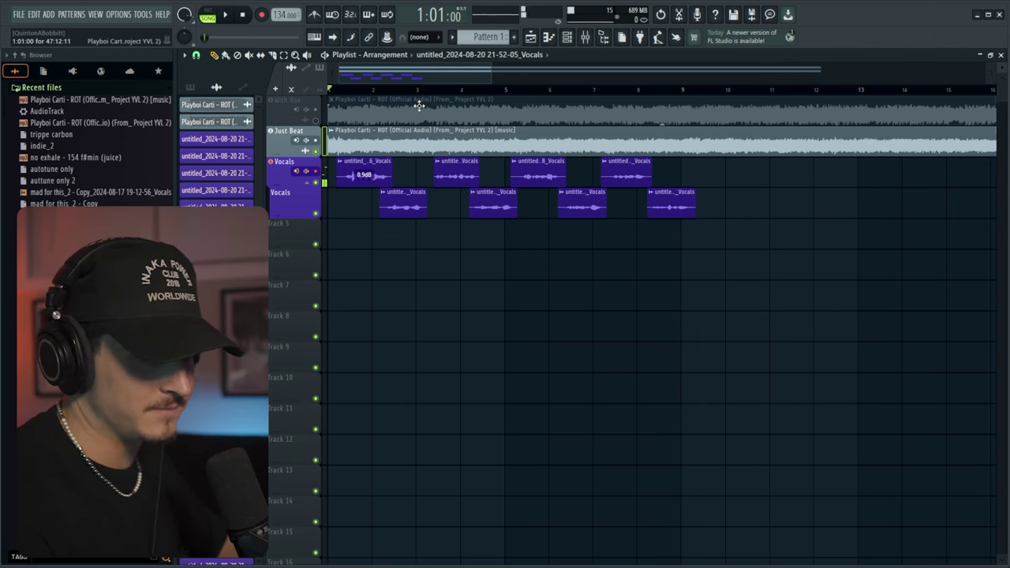
Play the recorded vocals from the start and set the Vocals track's send to verb to 34%.
{"action": "key", "text": "space"}
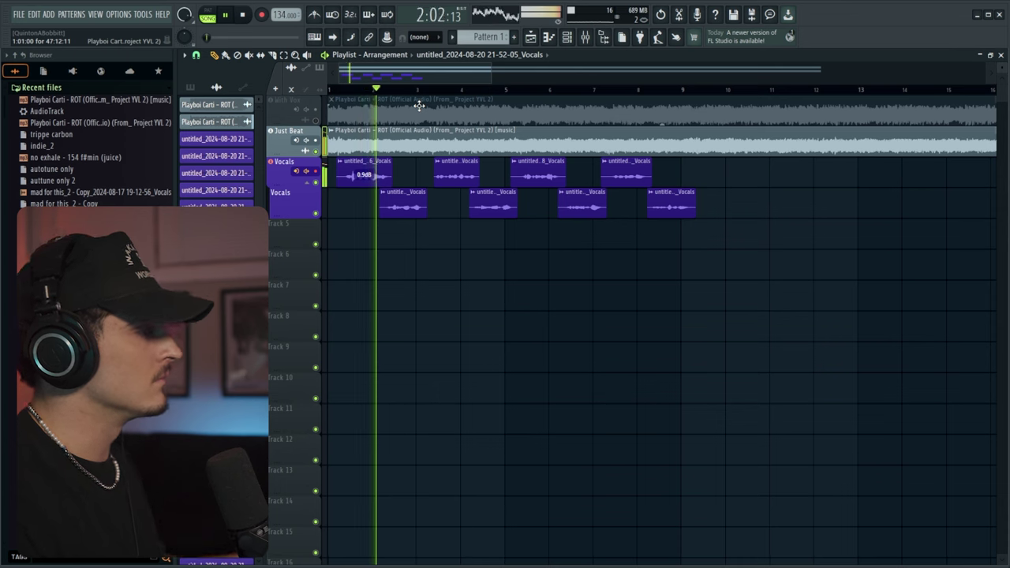
{"action": "left_click", "coordinate": [585, 37]}
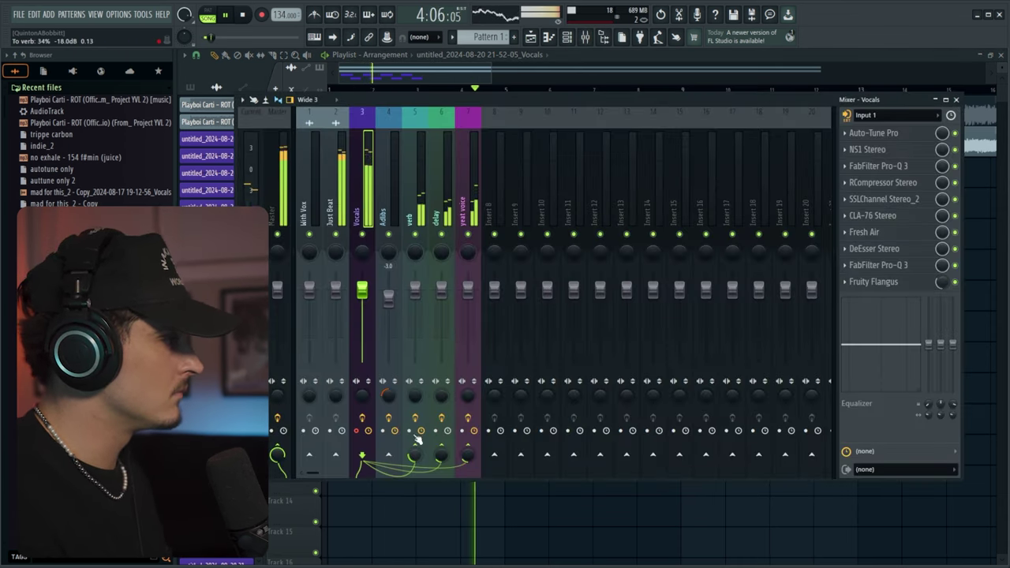
Examine the ValhallaVintageVerb and Fruity parametric EQ 2 settings on the verb track during playback.
{"action": "left_click", "coordinate": [404, 225]}
{"action": "left_click", "coordinate": [908, 135]}
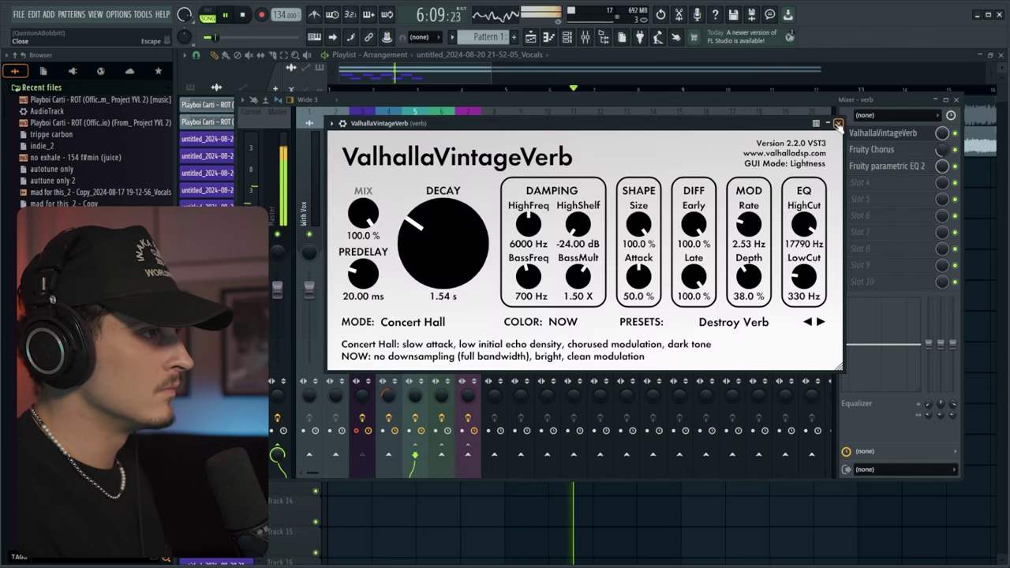
{"action": "left_click", "coordinate": [838, 125]}
{"action": "left_click", "coordinate": [853, 166]}
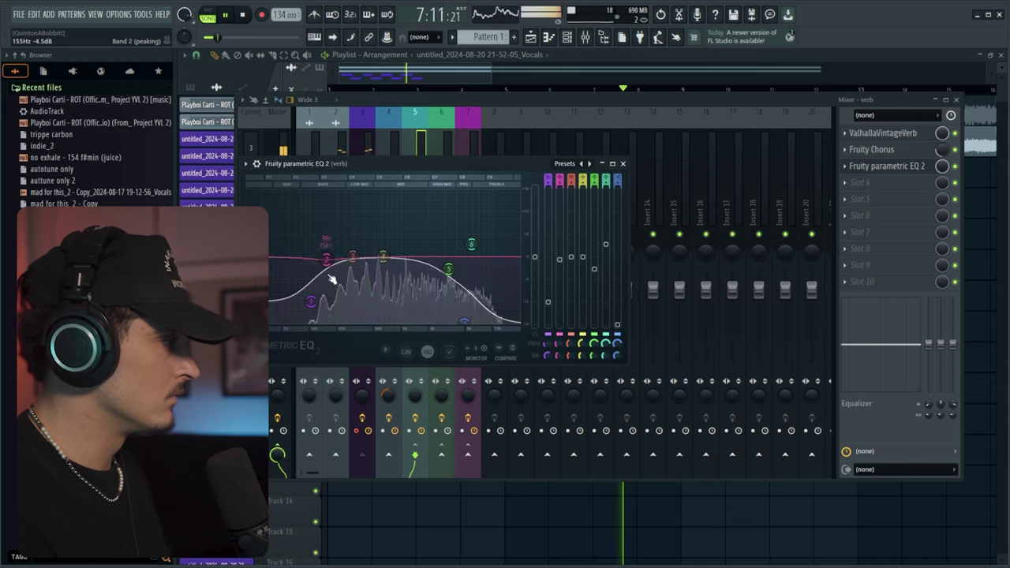
{"action": "left_click", "coordinate": [624, 165]}
{"action": "key", "text": "F9"}
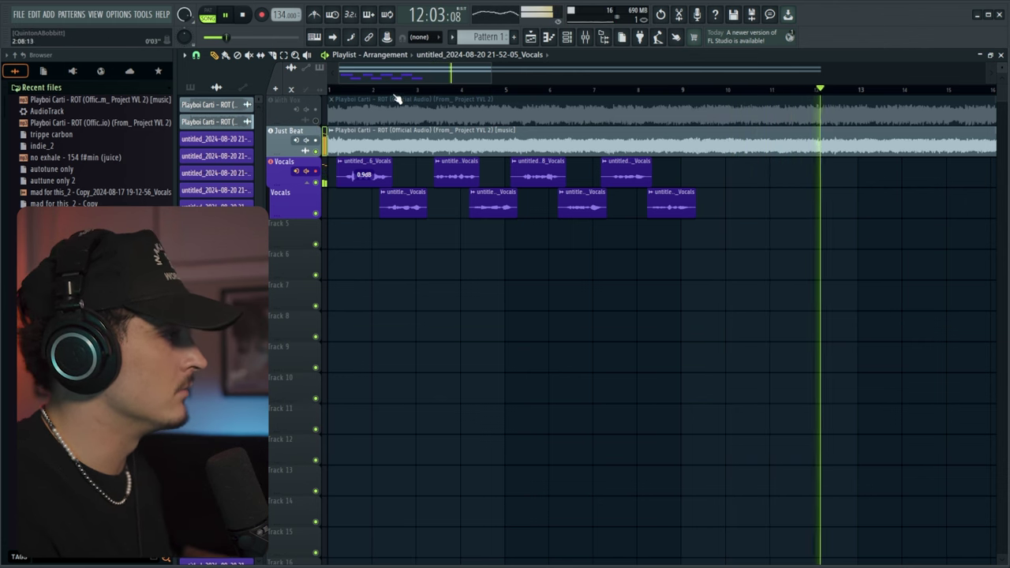
Stop playback, restart the beat from the beginning and record one continuous vocal take on Track 5, from about bar 6 past bar 37.
{"action": "key", "text": "space"}
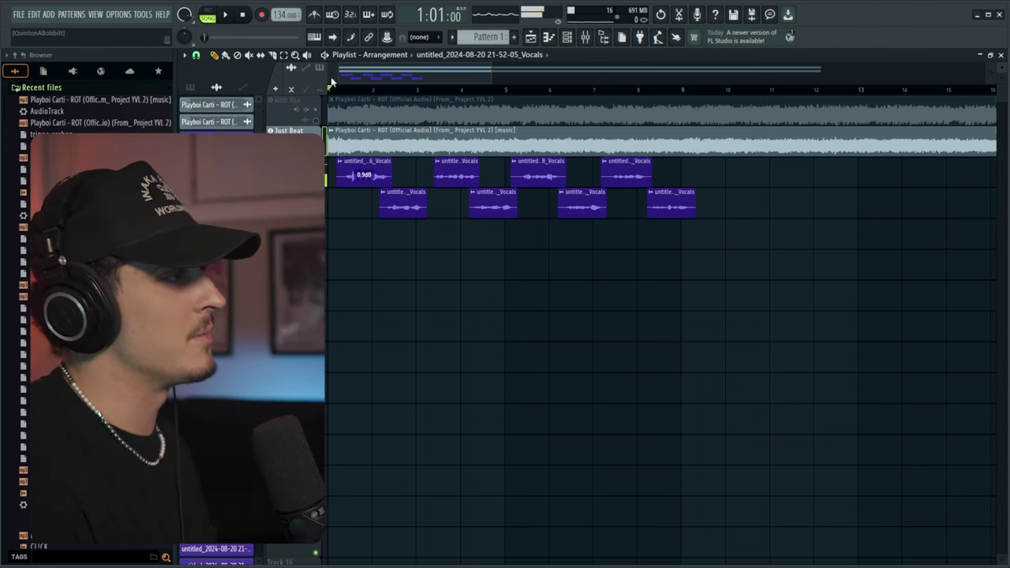
{"action": "scroll", "coordinate": [555, 94], "scroll_direction": "down", "scroll_amount": 2}
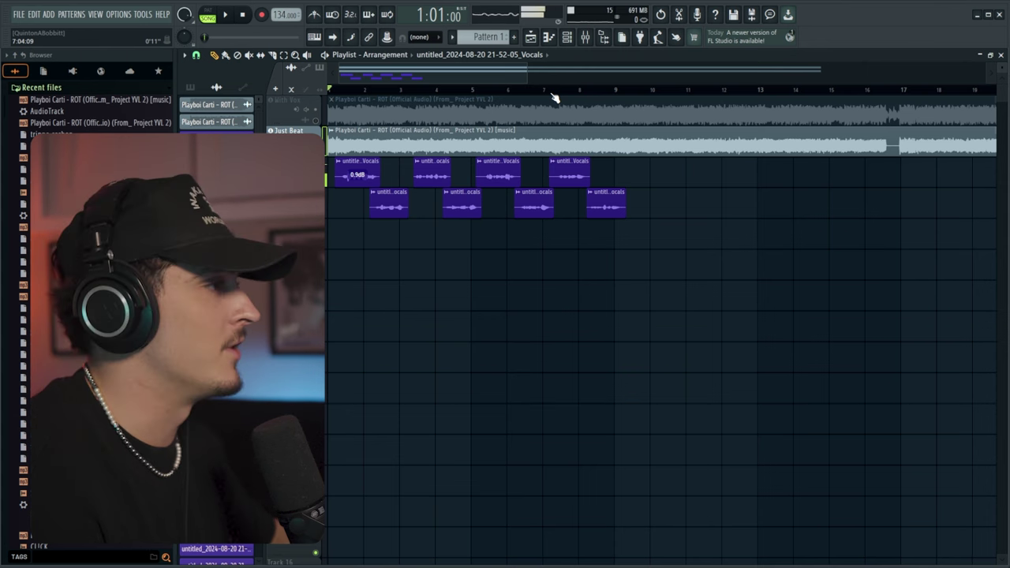
{"action": "left_click_drag", "start_coordinate": [444, 71], "coordinate": [448, 71]}
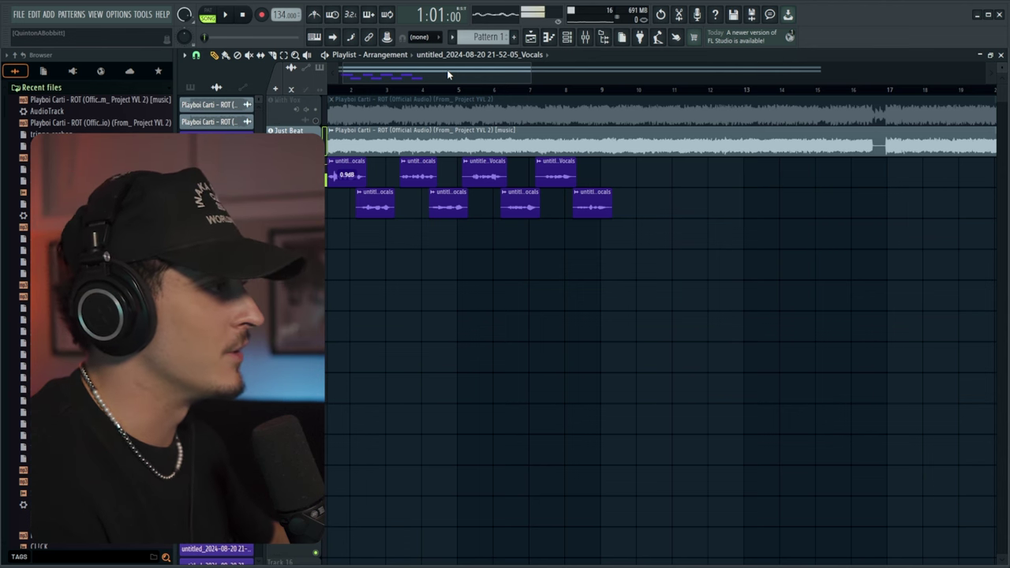
{"action": "left_click_drag", "start_coordinate": [476, 75], "coordinate": [461, 73]}
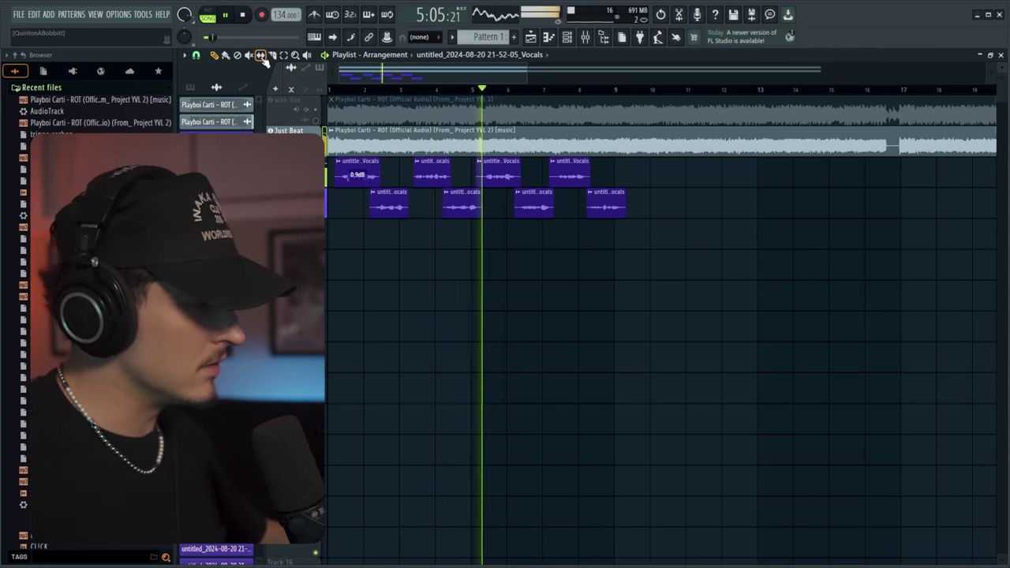
{"action": "key", "text": "r"}
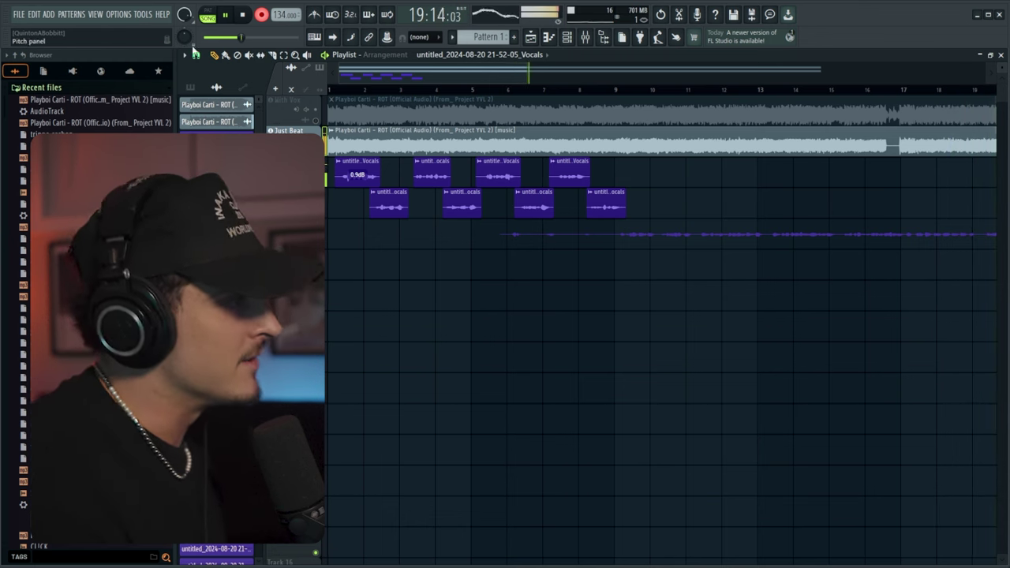
{"action": "left_click_drag", "start_coordinate": [442, 87], "coordinate": [604, 90]}
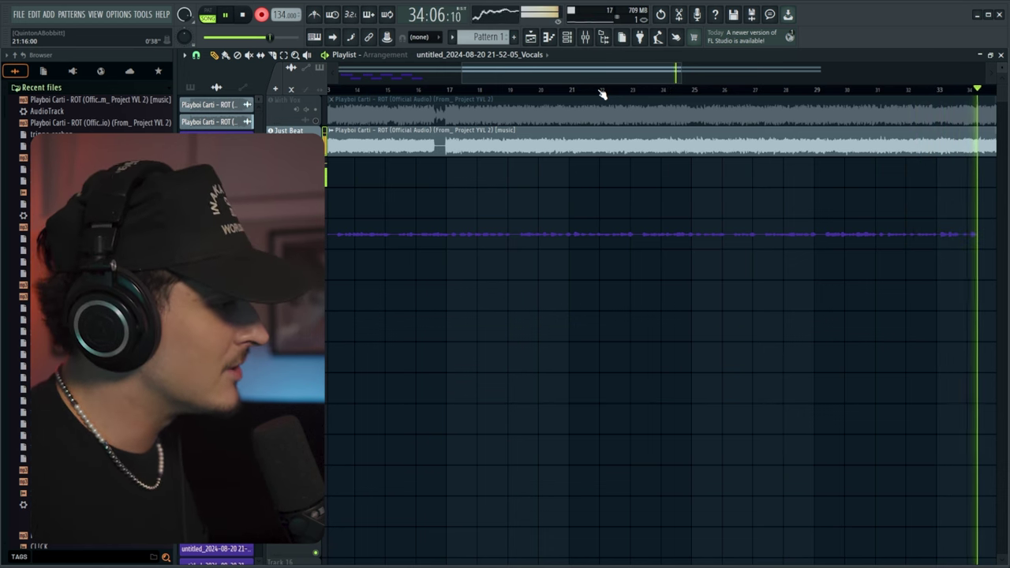
{"action": "left_click_drag", "start_coordinate": [611, 80], "coordinate": [746, 81]}
{"action": "scroll", "coordinate": [728, 91], "scroll_direction": "down", "scroll_amount": 2}
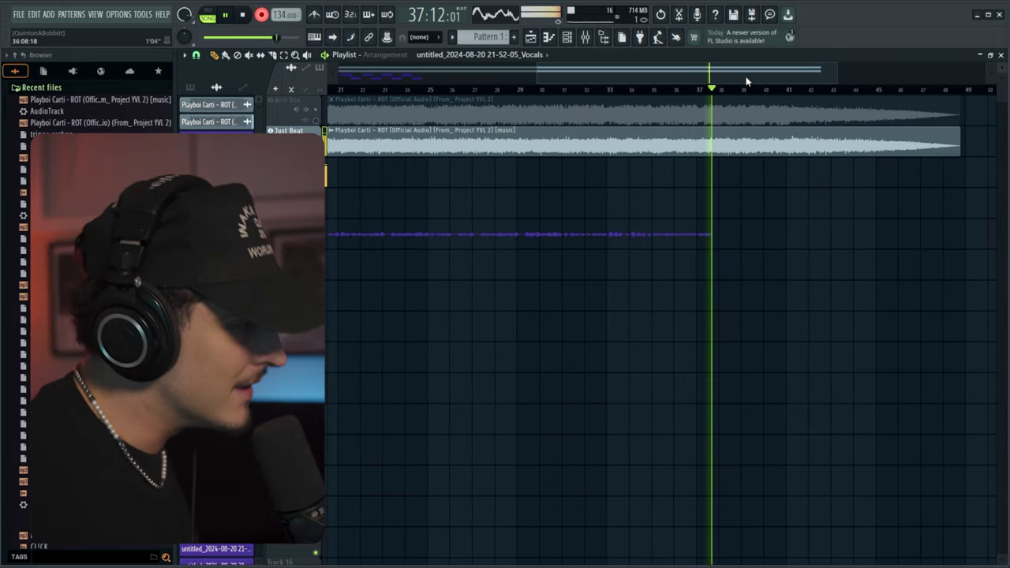